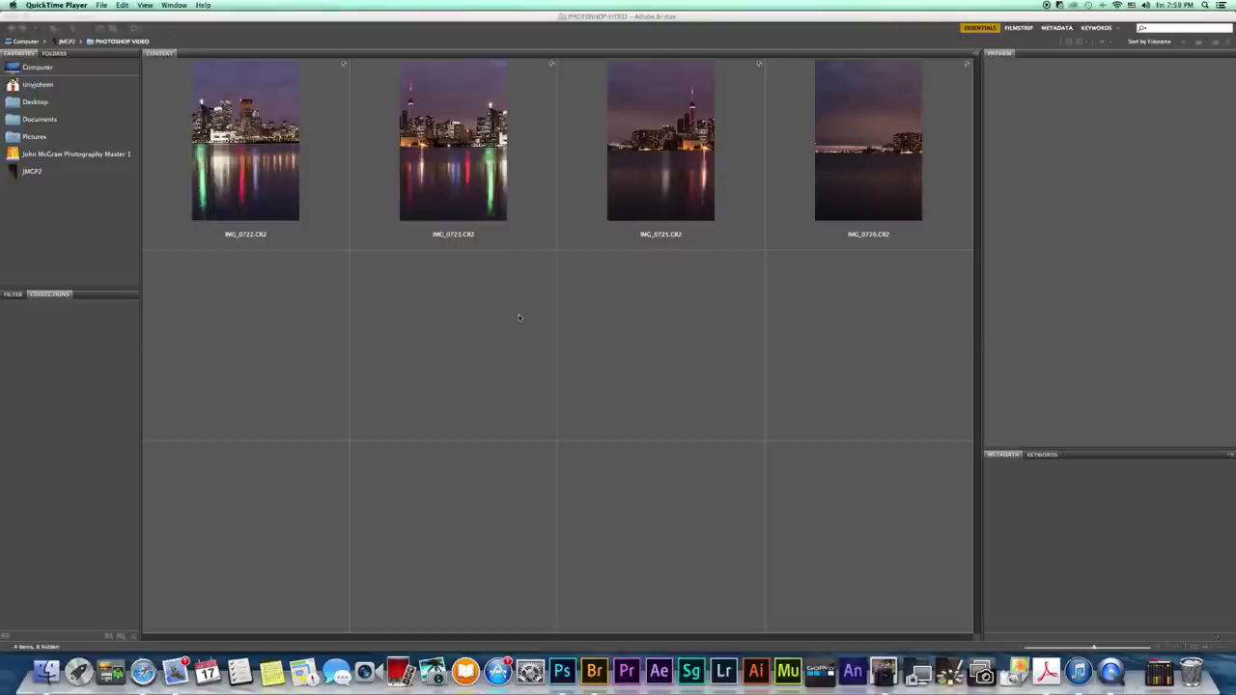
Step: Marquee-select the four skyline night photos in Bridge and open them in Camera Raw
{"action": "left_click", "coordinate": [856, 301]}
{"action": "mouse_move", "coordinate": [855, 304]}
{"action": "left_mouse_down"}
{"action": "mouse_move", "coordinate": [828, 162]}
{"action": "mouse_move", "coordinate": [475, 106]}
{"action": "mouse_move", "coordinate": [236, 101]}
{"action": "left_mouse_up"}
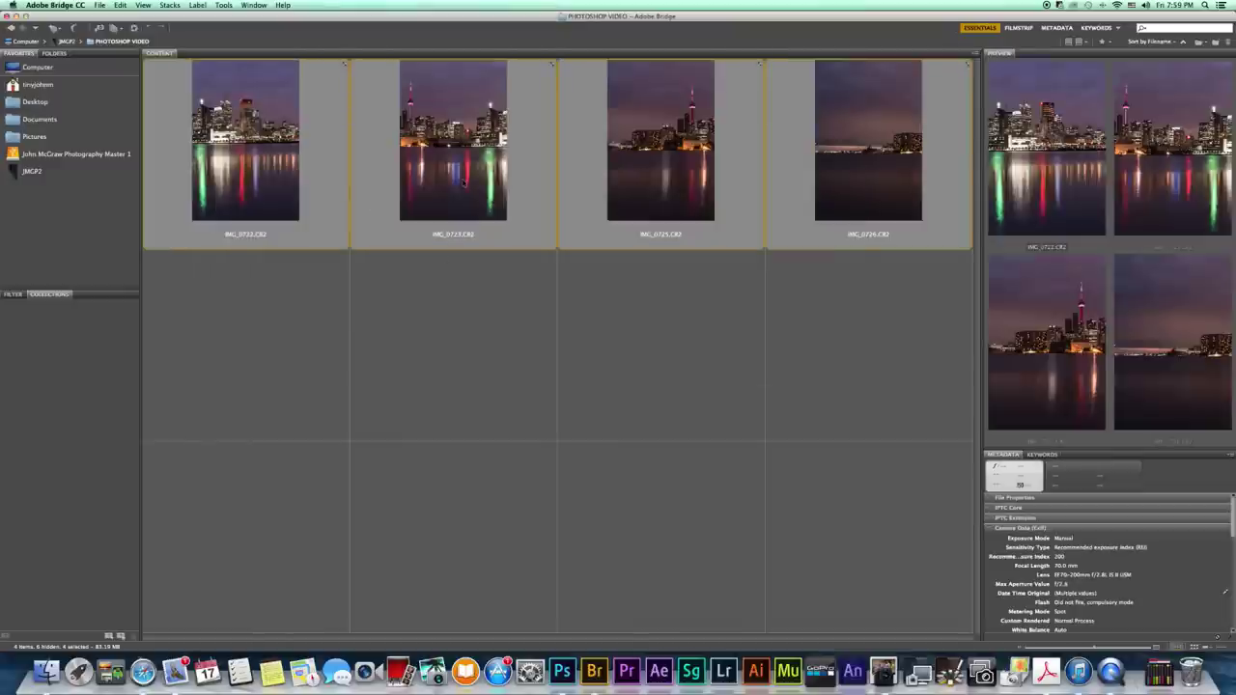
{"action": "double_click", "coordinate": [463, 183]}
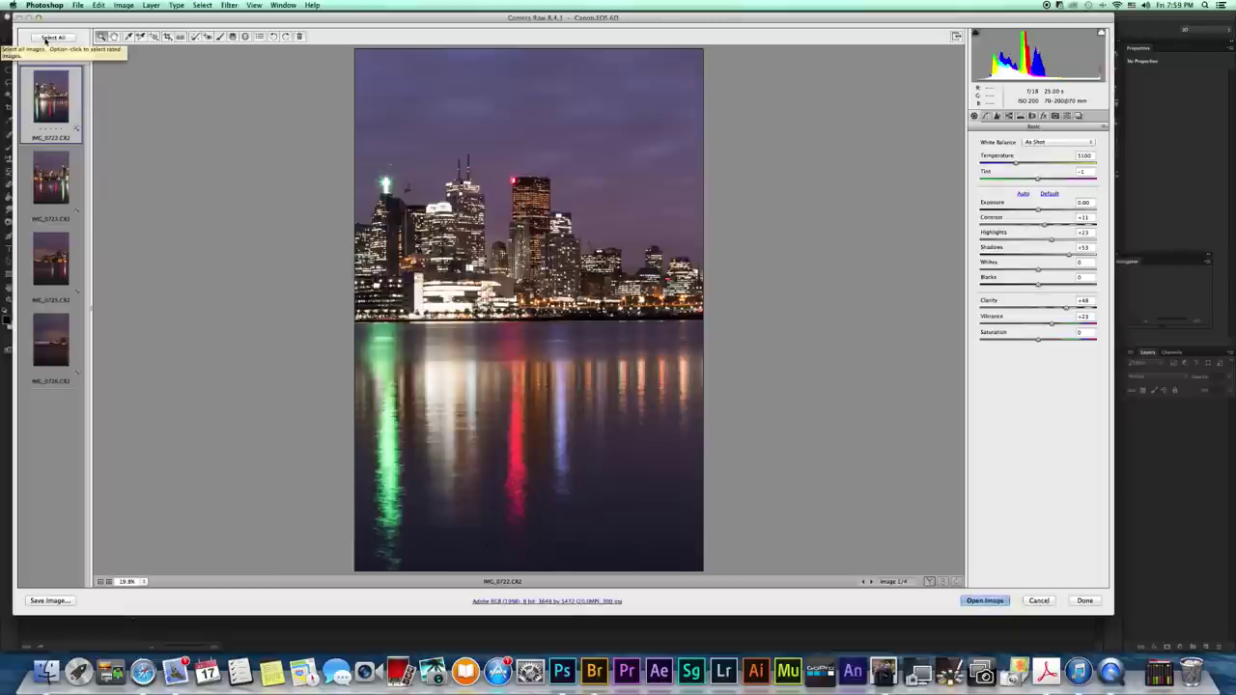
Step: Select all four raw photos in Camera Raw and open them as Photoshop documents
{"action": "left_click", "coordinate": [46, 39]}
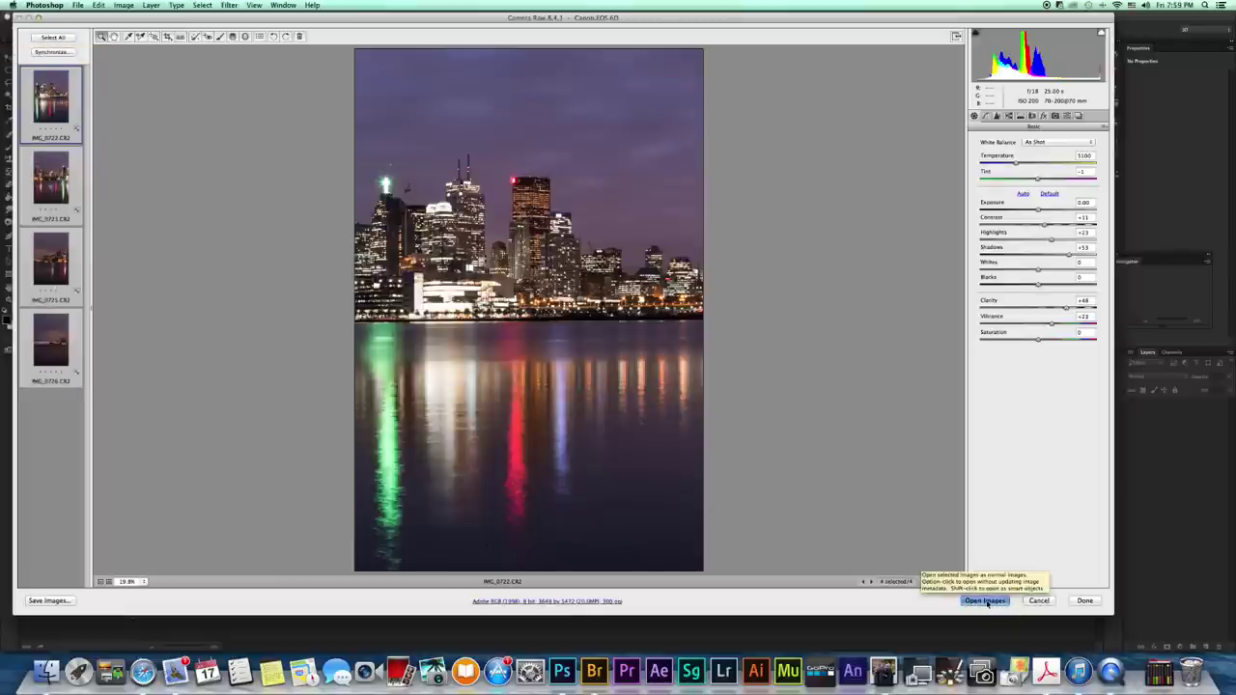
{"action": "left_click", "coordinate": [985, 600]}
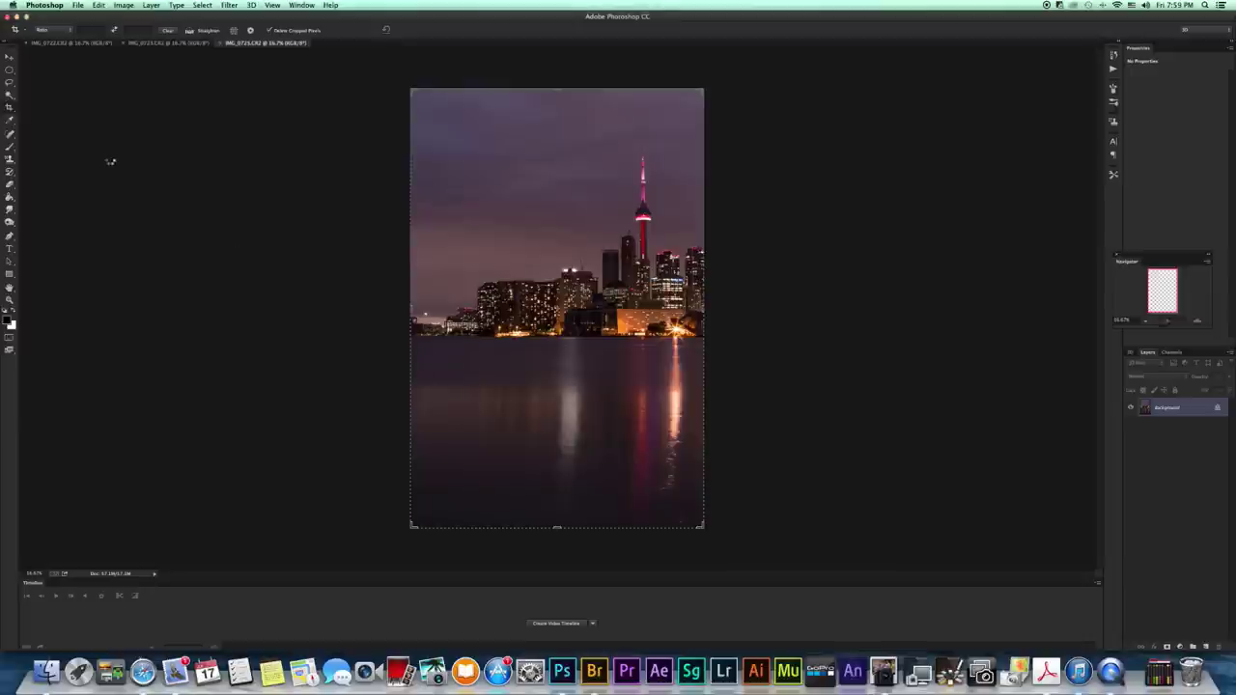
Step: Photomerge the four open files (IMG_0722, 0723, 0725, 0726.CR2) with Auto layout
{"action": "left_click", "coordinate": [79, 6]}
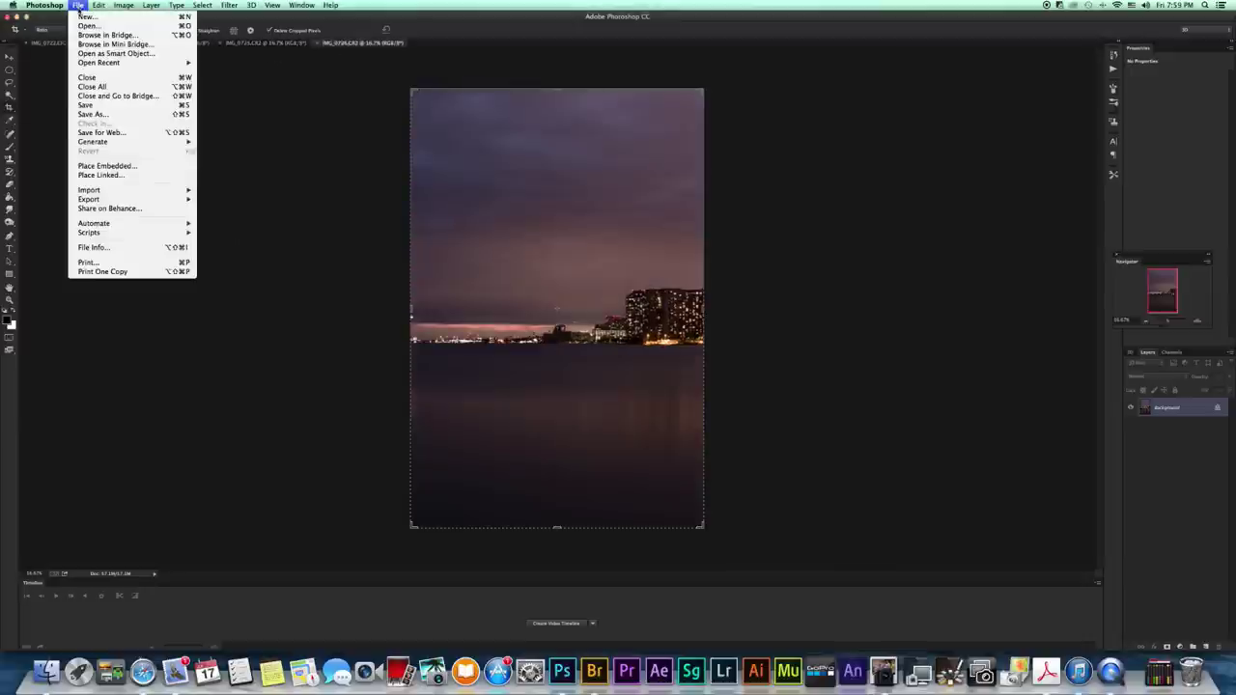
{"action": "mouse_move", "coordinate": [97, 223]}
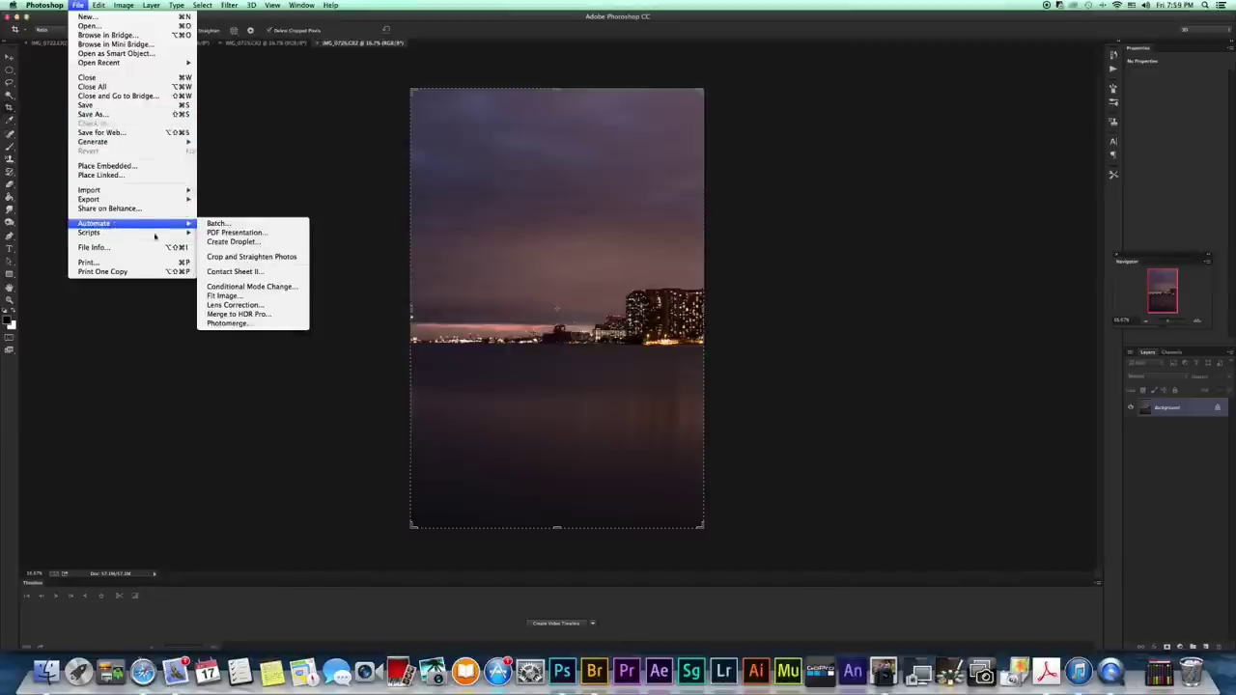
{"action": "left_click", "coordinate": [233, 325]}
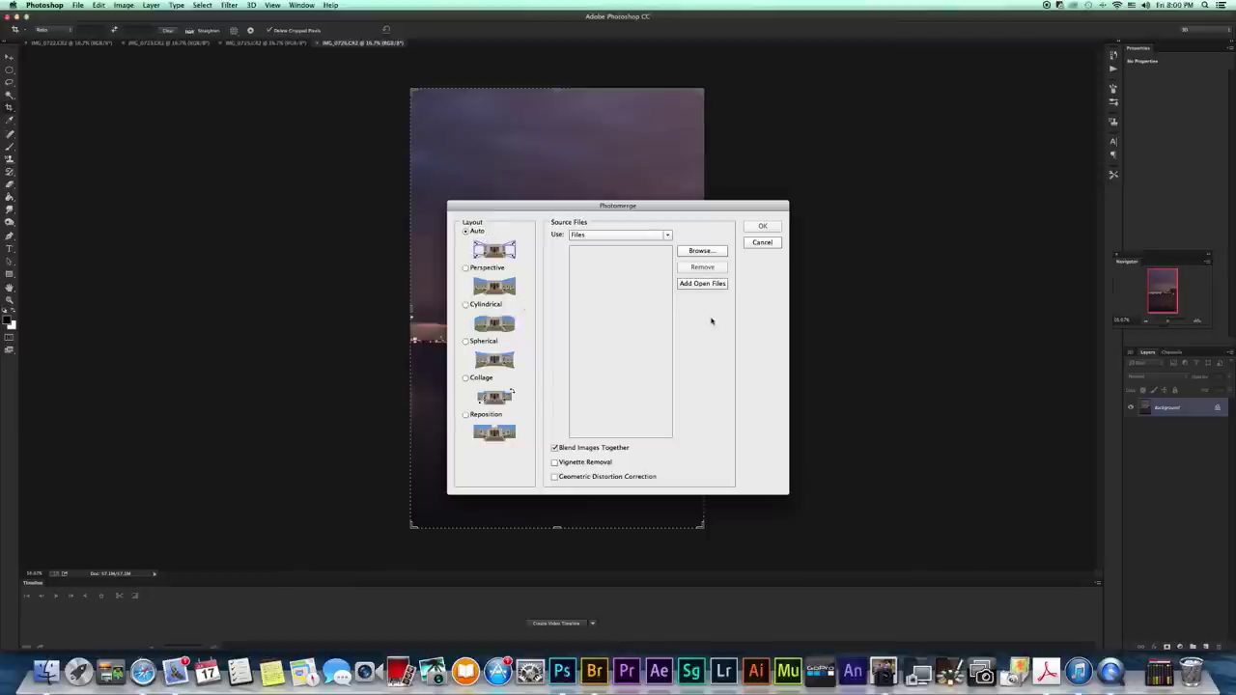
{"action": "left_click", "coordinate": [697, 284]}
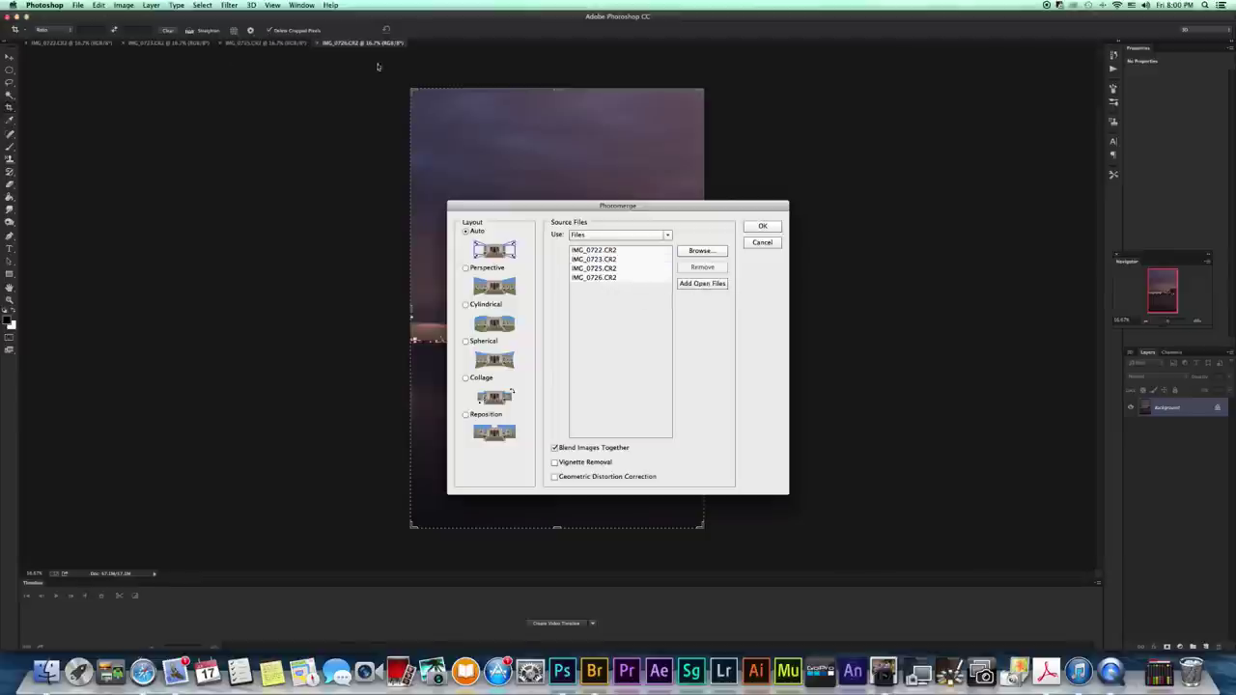
{"action": "left_click", "coordinate": [763, 226]}
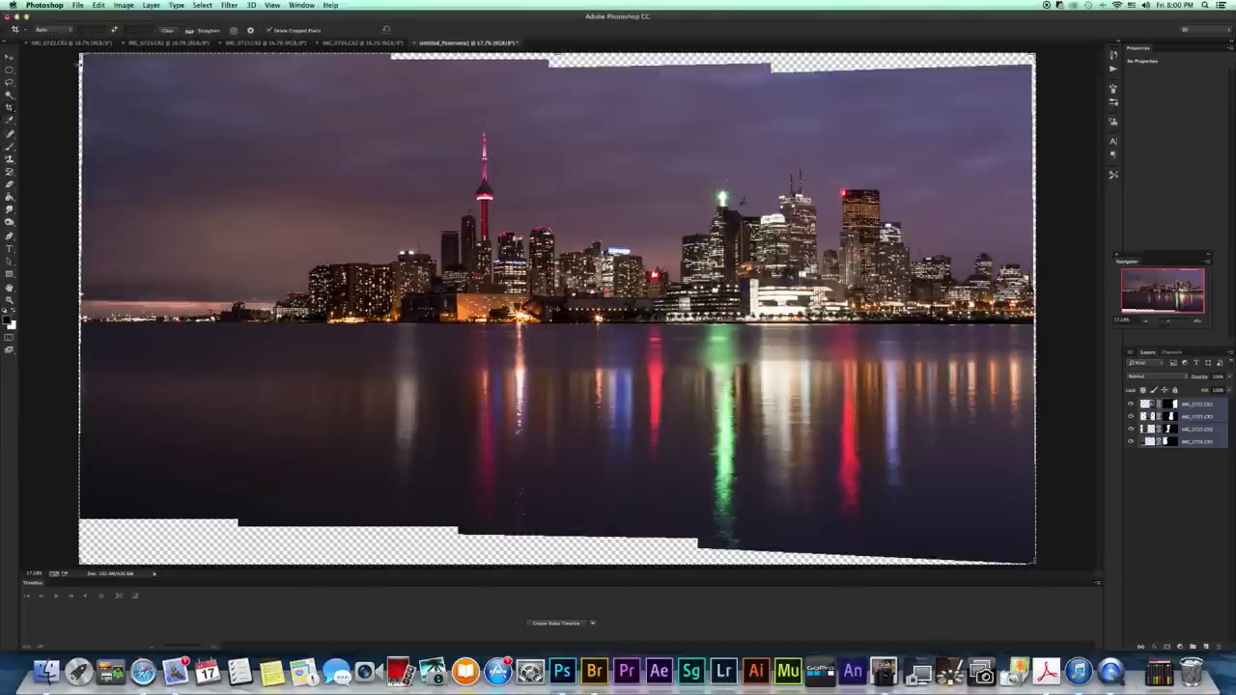
Step: Crop the panorama inside its jagged transparent edges by pulling in the top-left and bottom-right corners
{"action": "left_click_drag", "start_coordinate": [79, 58], "coordinate": [89, 70]}
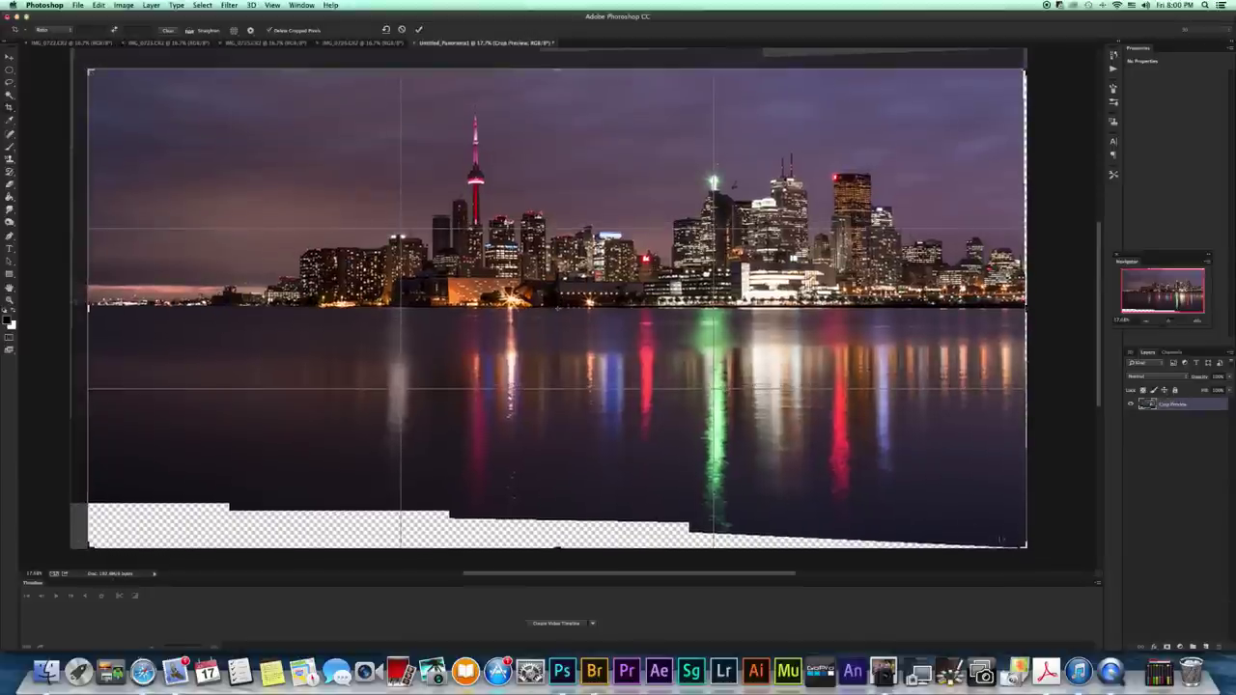
{"action": "left_click_drag", "start_coordinate": [1028, 548], "coordinate": [1010, 494]}
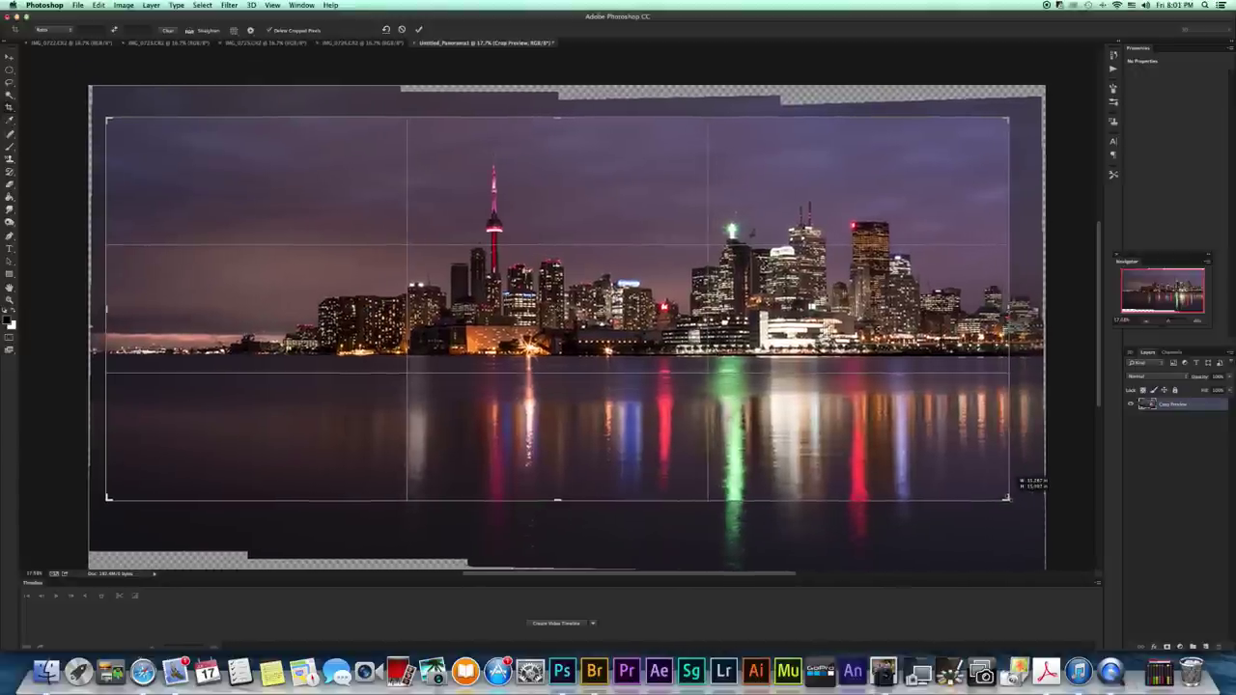
{"action": "left_click_drag", "start_coordinate": [1009, 497], "coordinate": [1008, 497]}
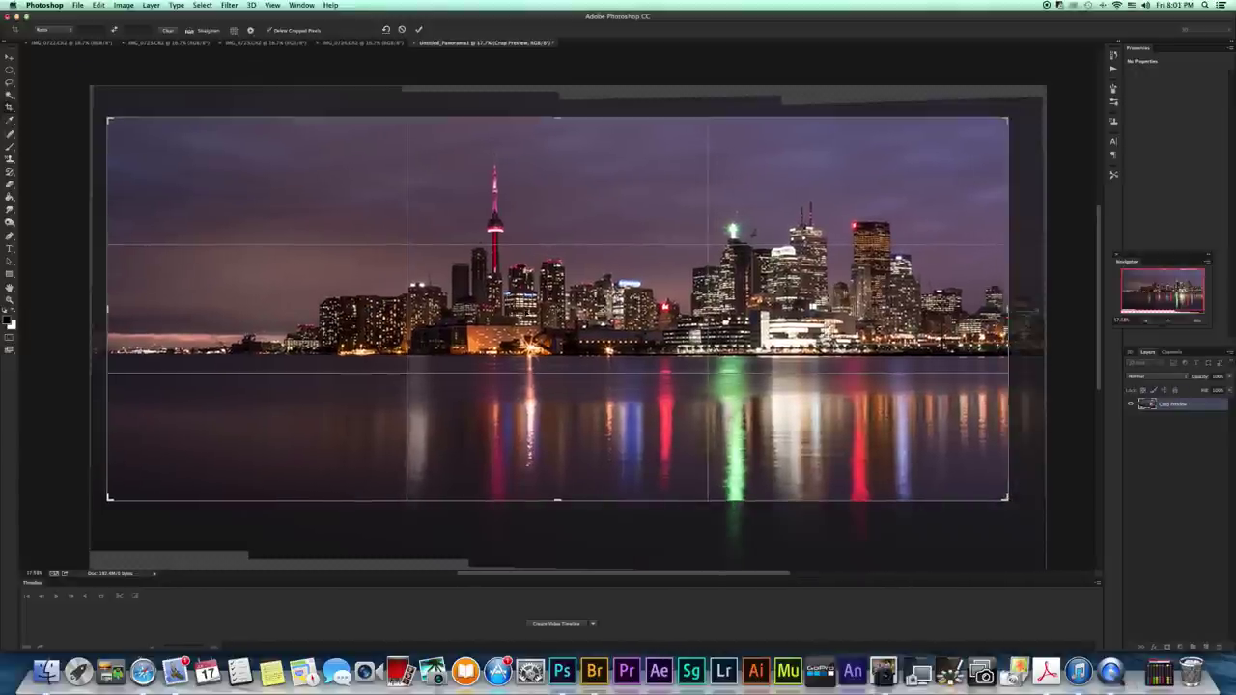
{"action": "key", "text": "Return"}
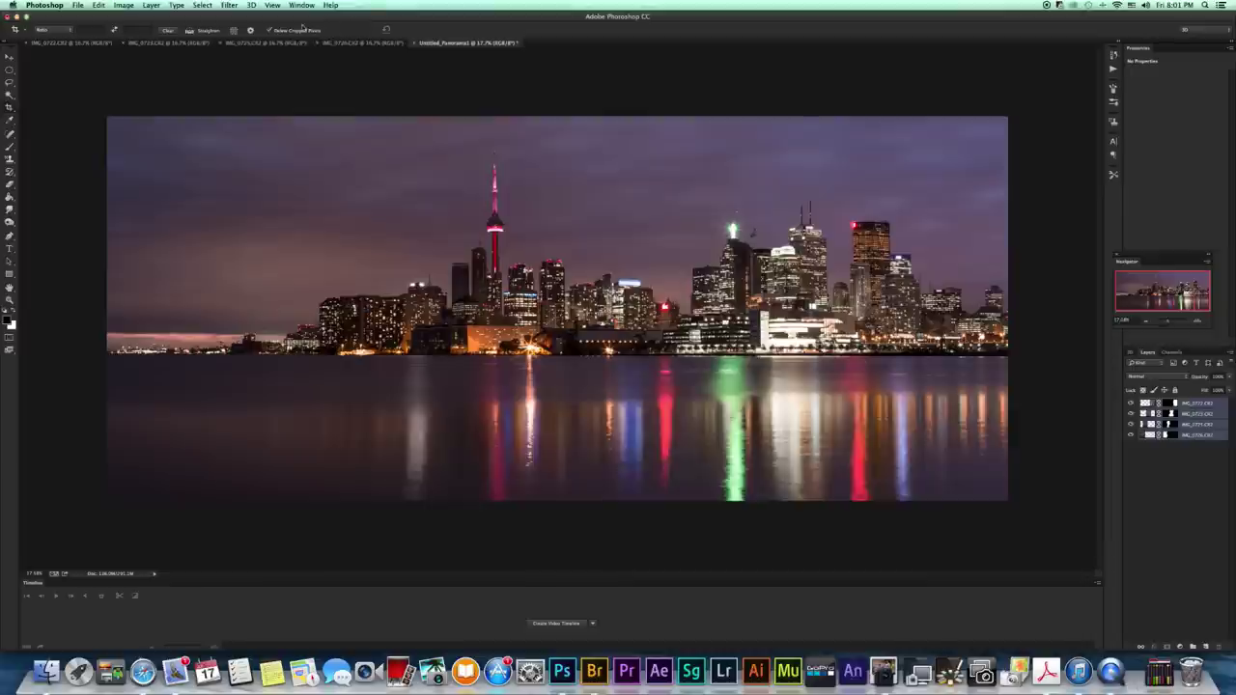
Step: Use Filter > Convert for Smart Filters to turn the panorama layers into a Smart Object
{"action": "left_click", "coordinate": [230, 6]}
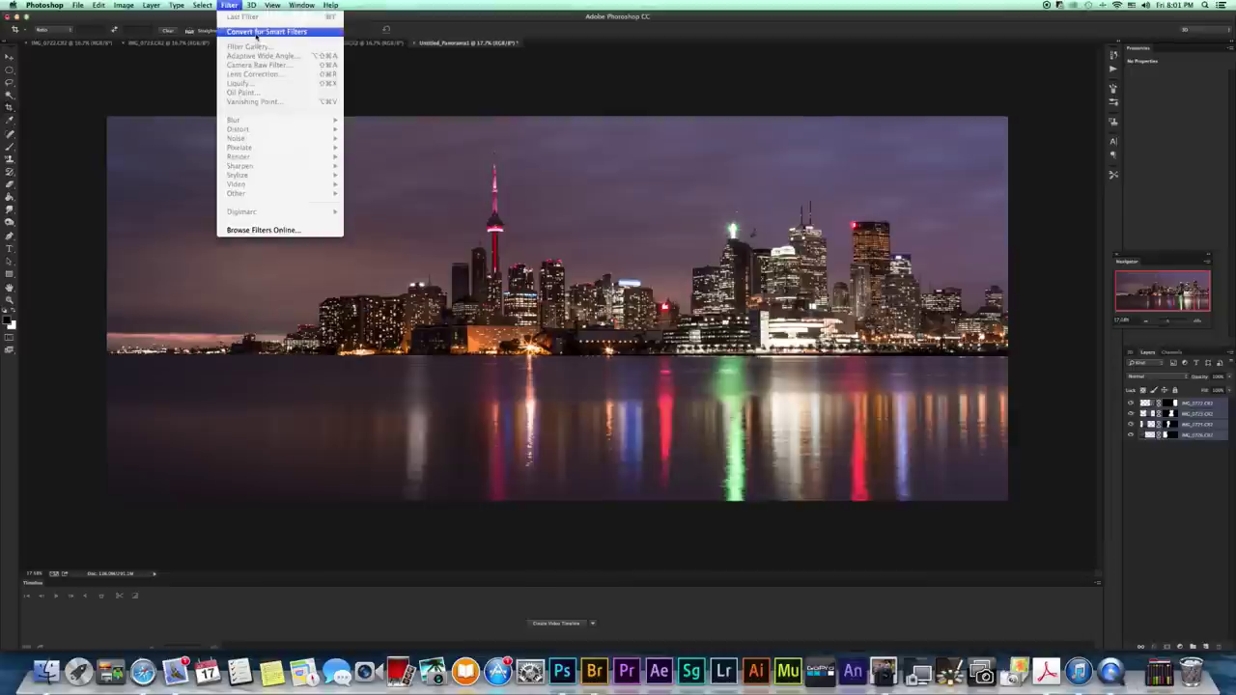
{"action": "left_click", "coordinate": [256, 33]}
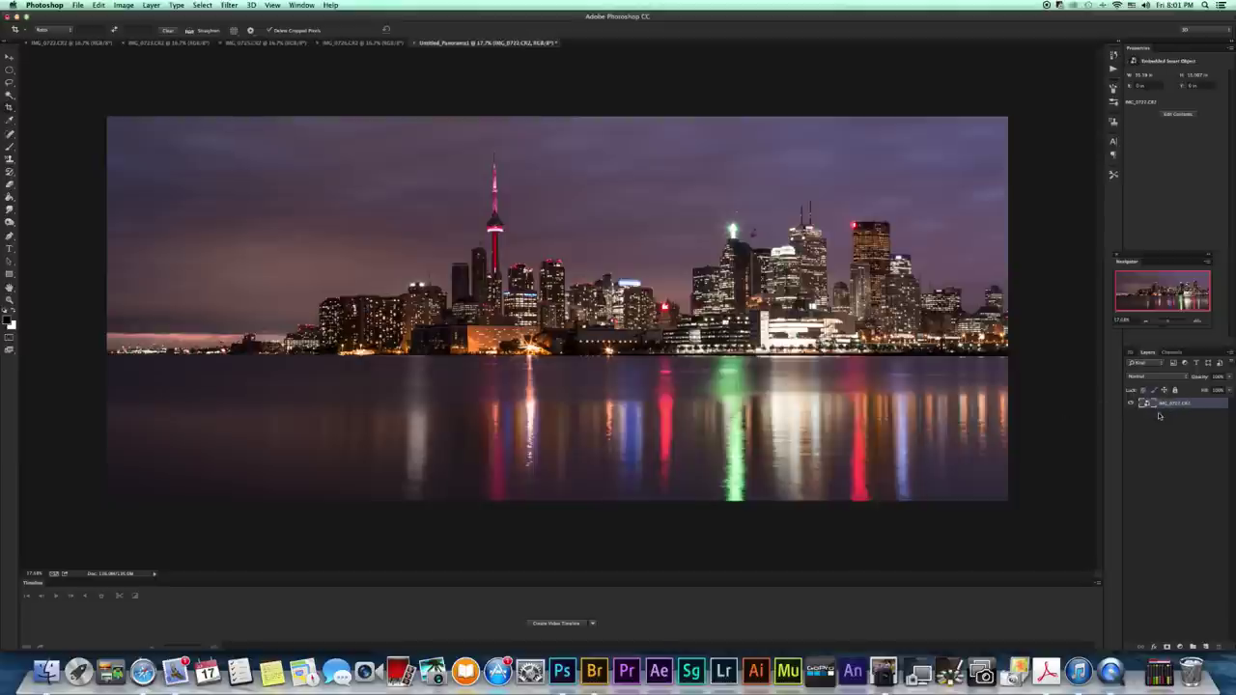
Step: Save the panorama as a TIFF named 'Toronto Skyline Pano', accepting default TIFF options
{"action": "left_click", "coordinate": [75, 5]}
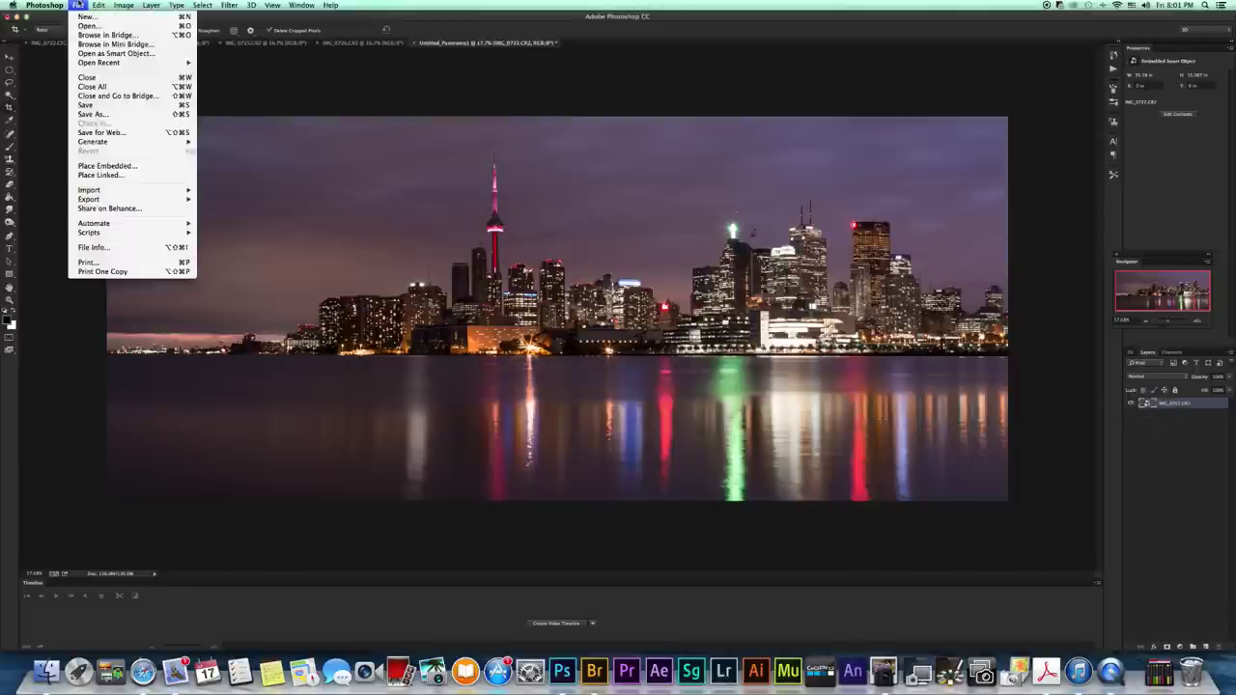
{"action": "left_click", "coordinate": [107, 119]}
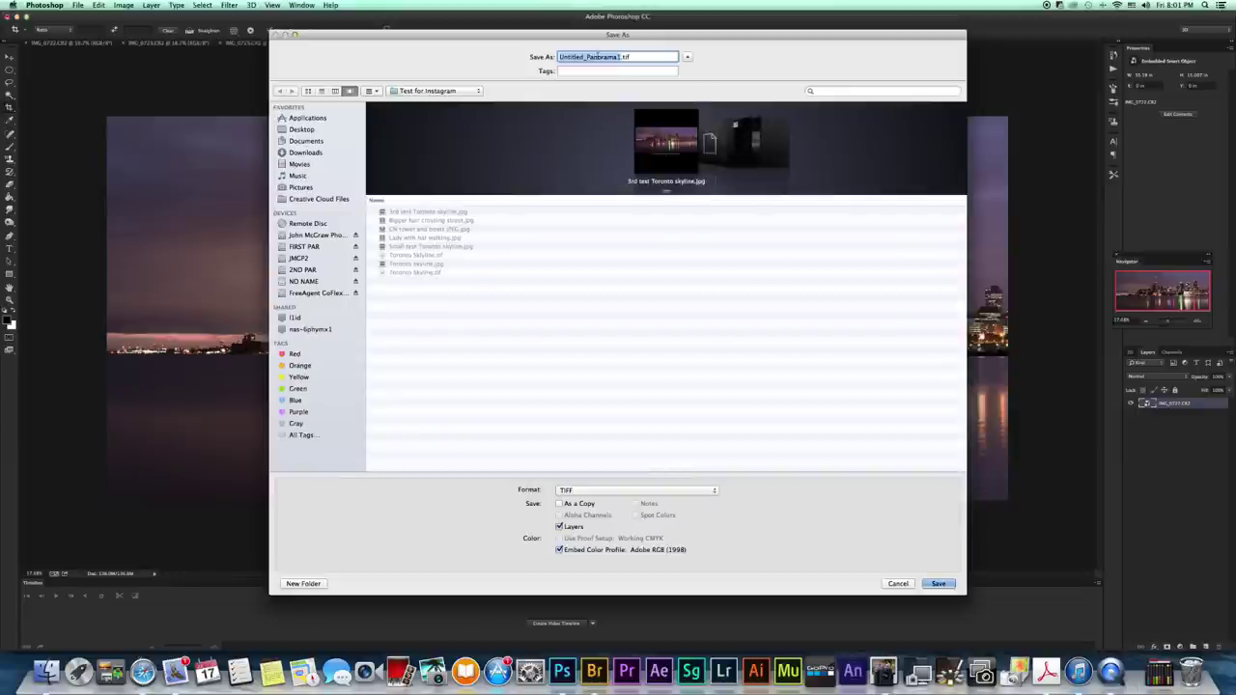
{"action": "type", "text": "Toronto"}
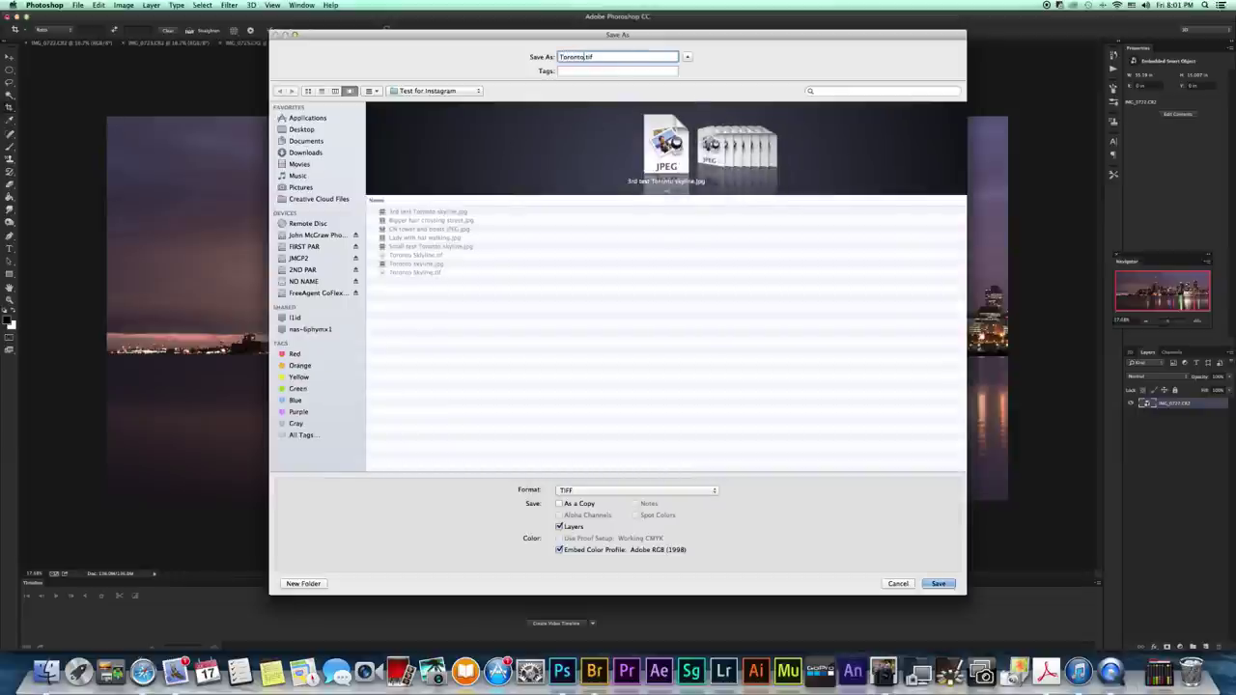
{"action": "type", "text": " Sky"}
{"action": "type", "text": "line Pano"}
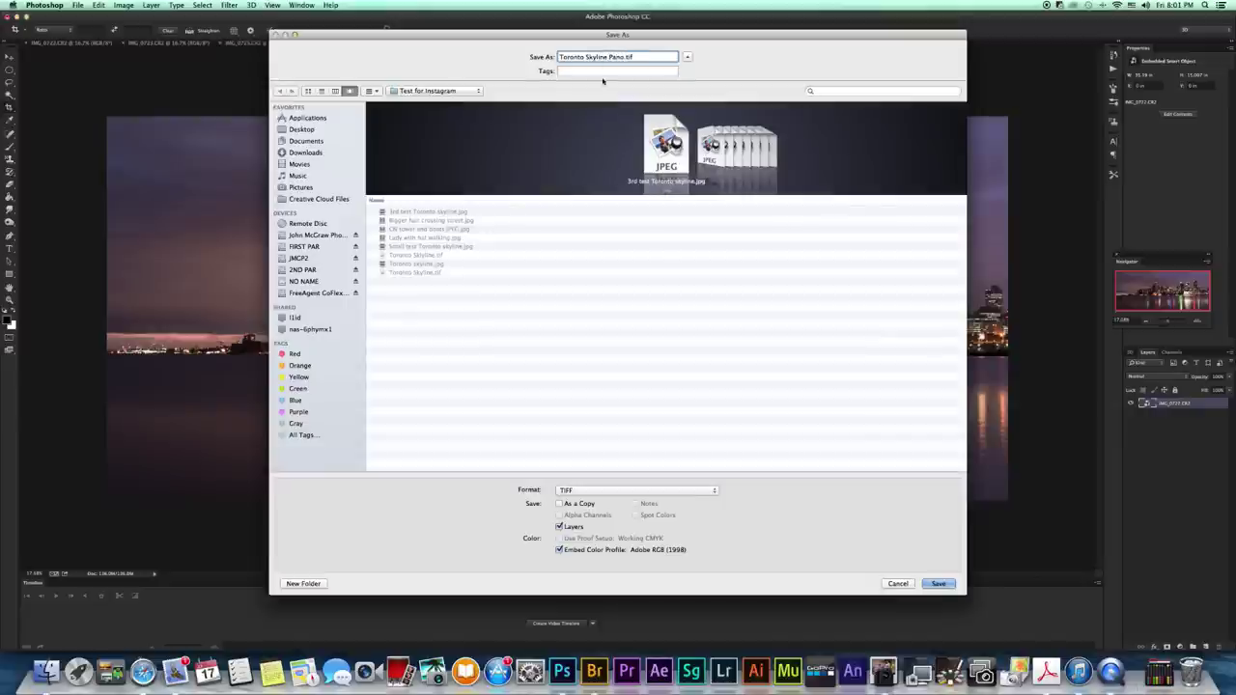
{"action": "left_click", "coordinate": [633, 491]}
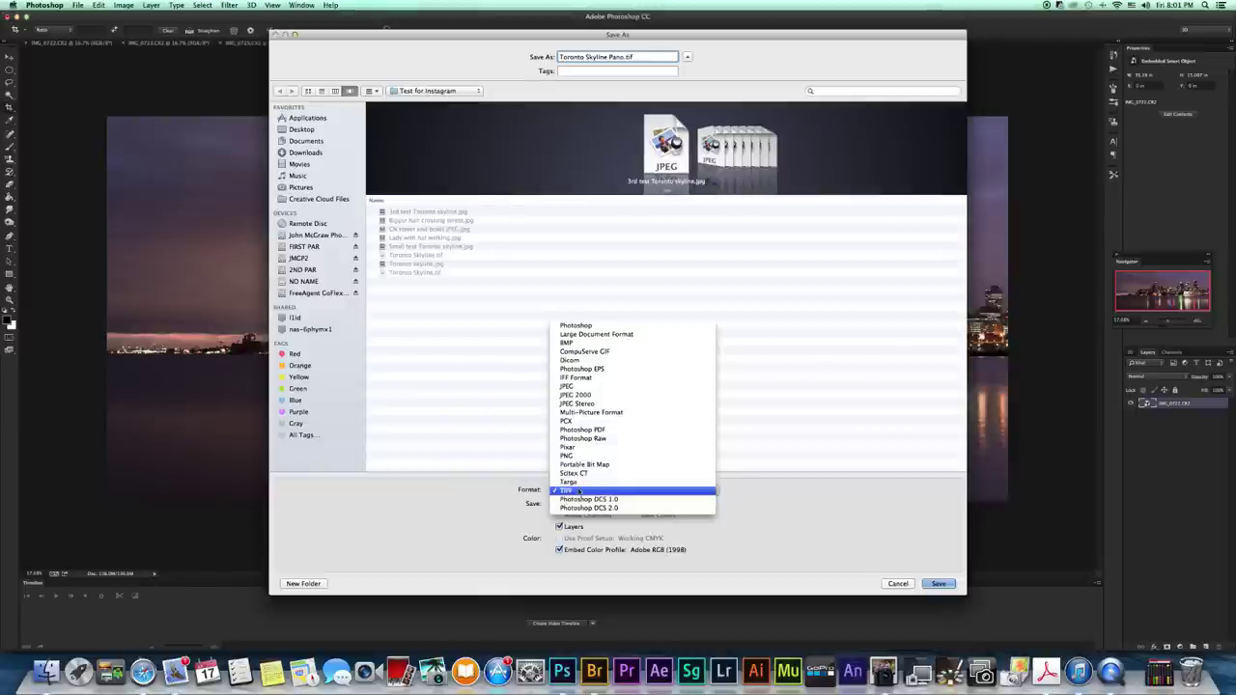
{"action": "left_click", "coordinate": [579, 492]}
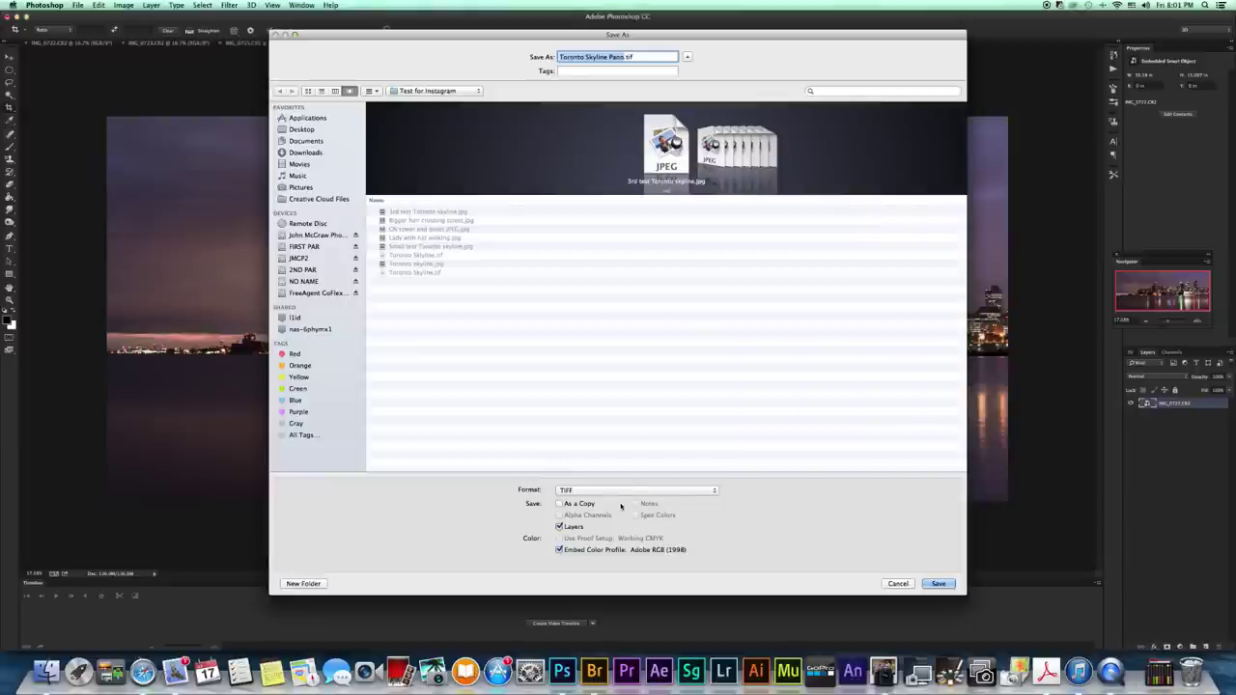
{"action": "left_click", "coordinate": [935, 584]}
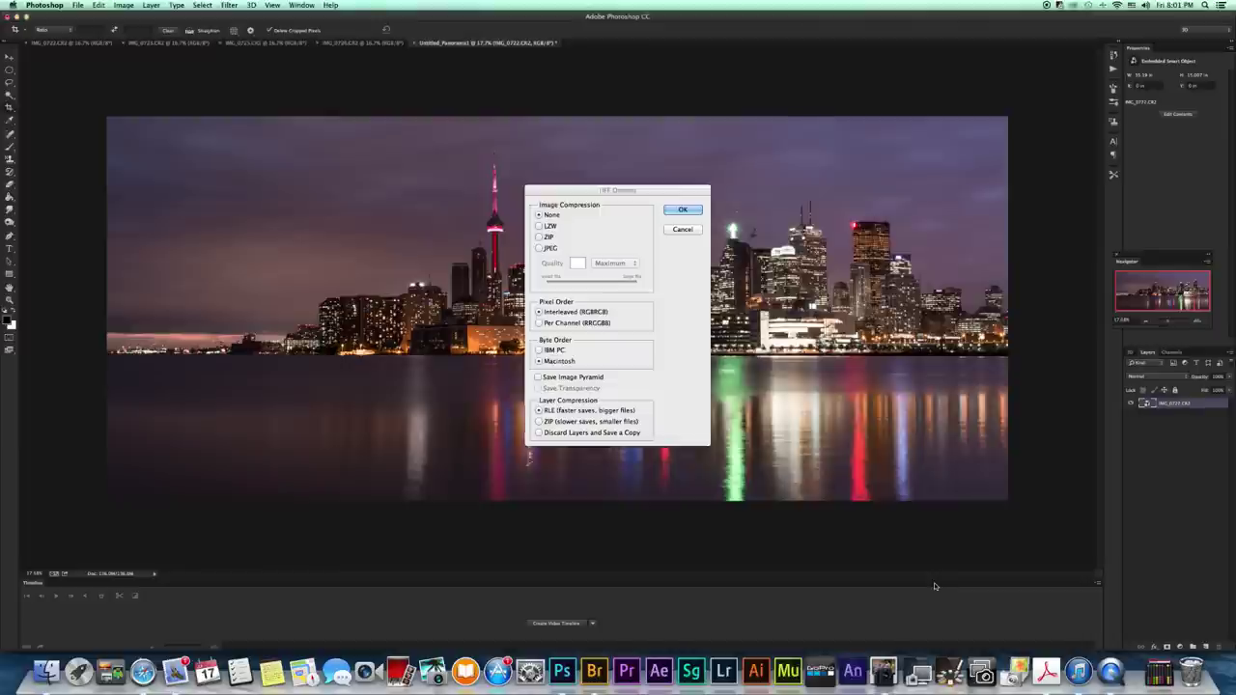
{"action": "left_click", "coordinate": [681, 211]}
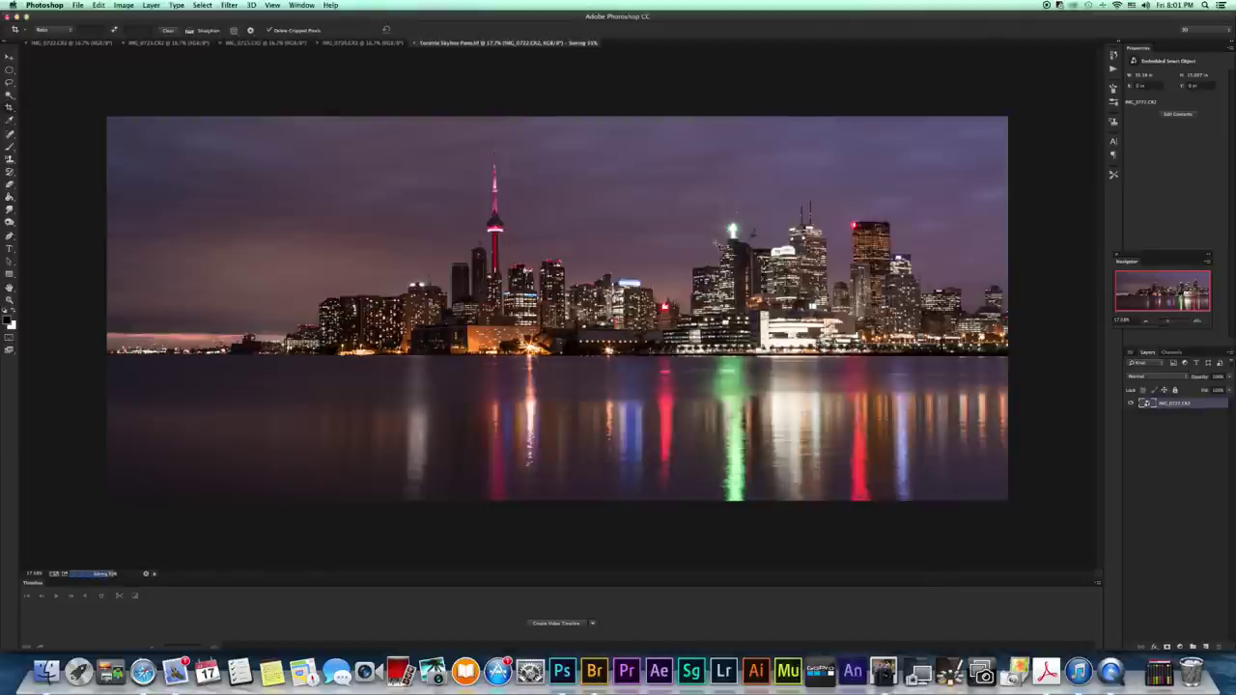